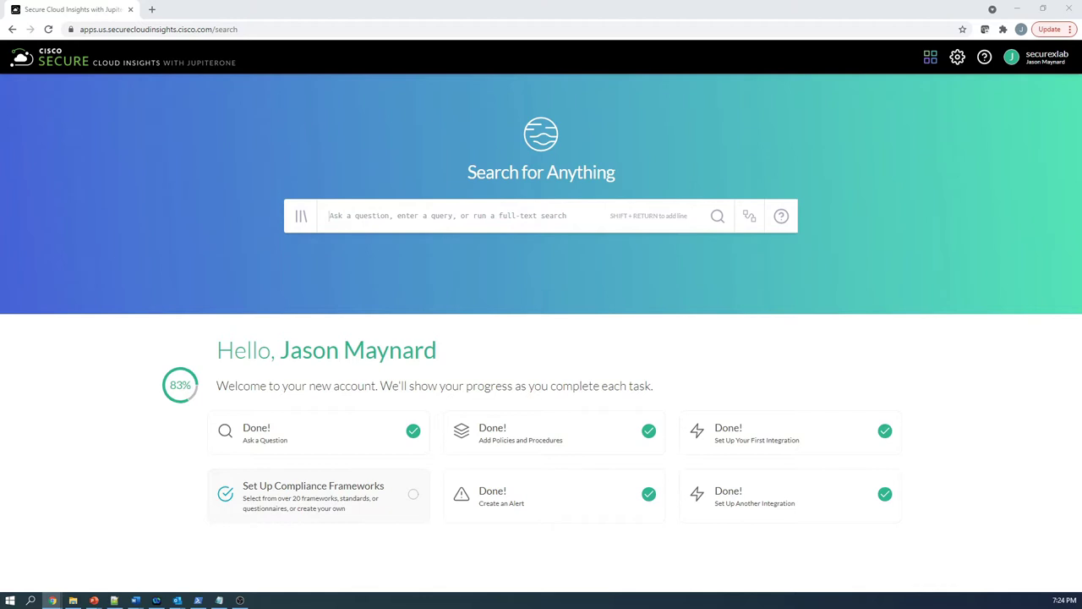
Open the Compliance app and inspect the evidence collection and gap analysis breakdowns for CIS AWS Foundations 1.4.
{"action": "left_click", "coordinate": [930, 59]}
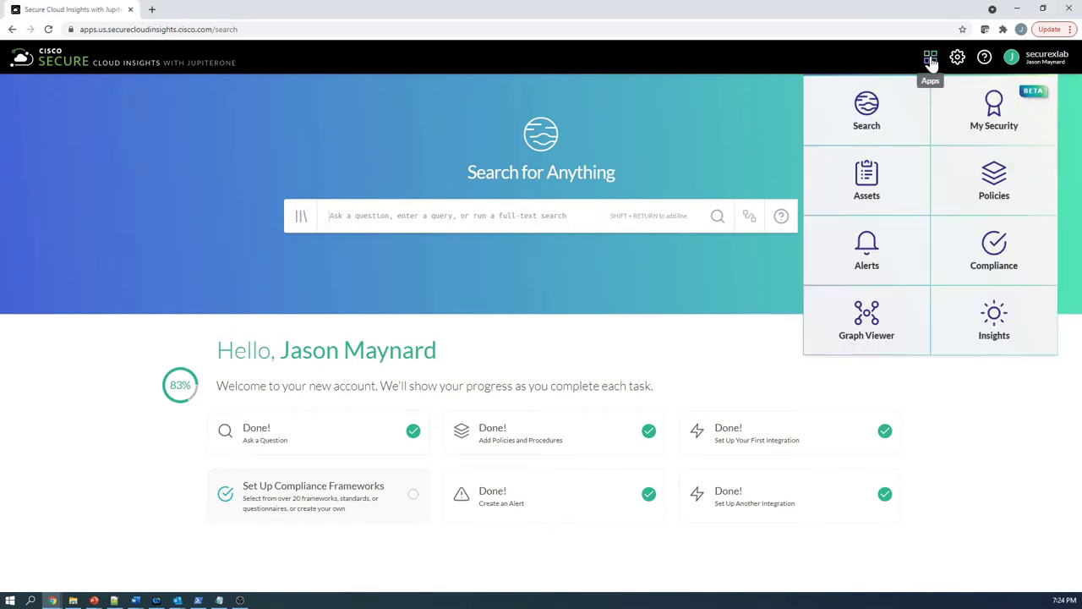
{"action": "left_click", "coordinate": [986, 237]}
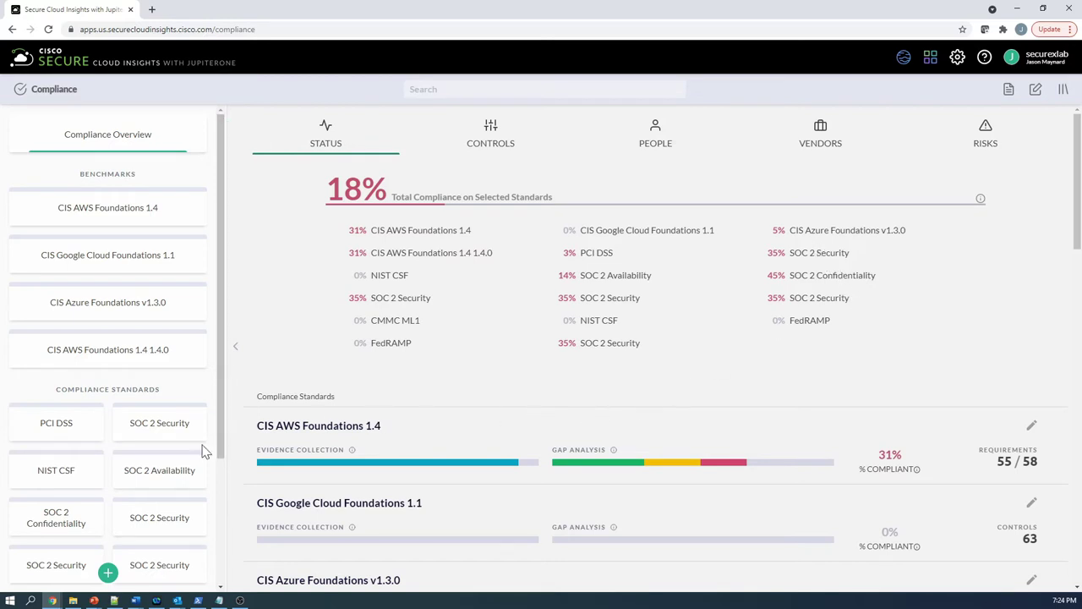
{"action": "scroll", "coordinate": [570, 395], "scroll_direction": "down", "scroll_amount": 3}
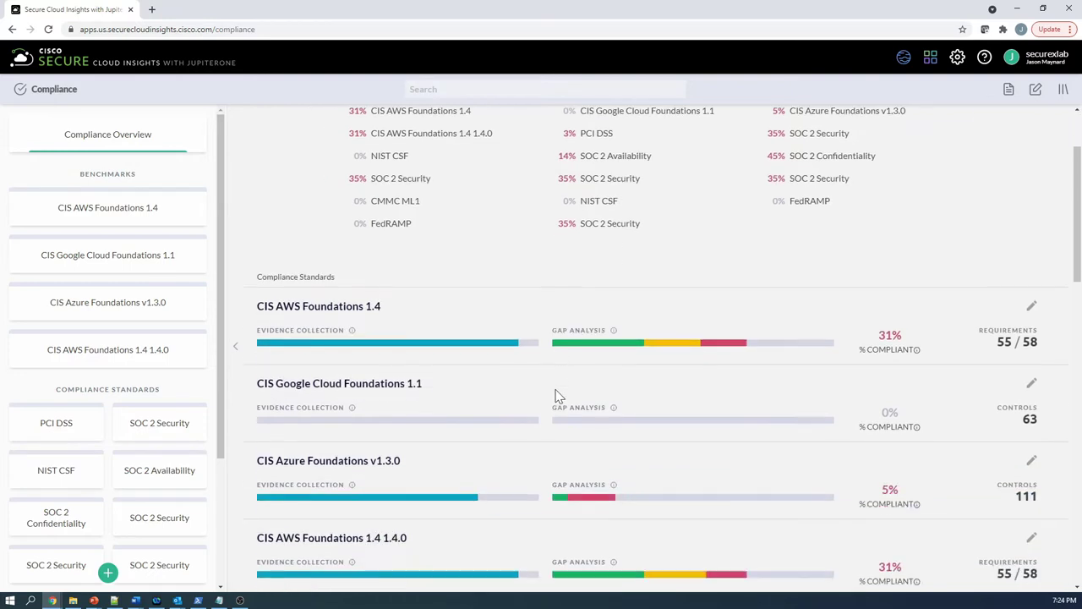
{"action": "mouse_move", "coordinate": [290, 342]}
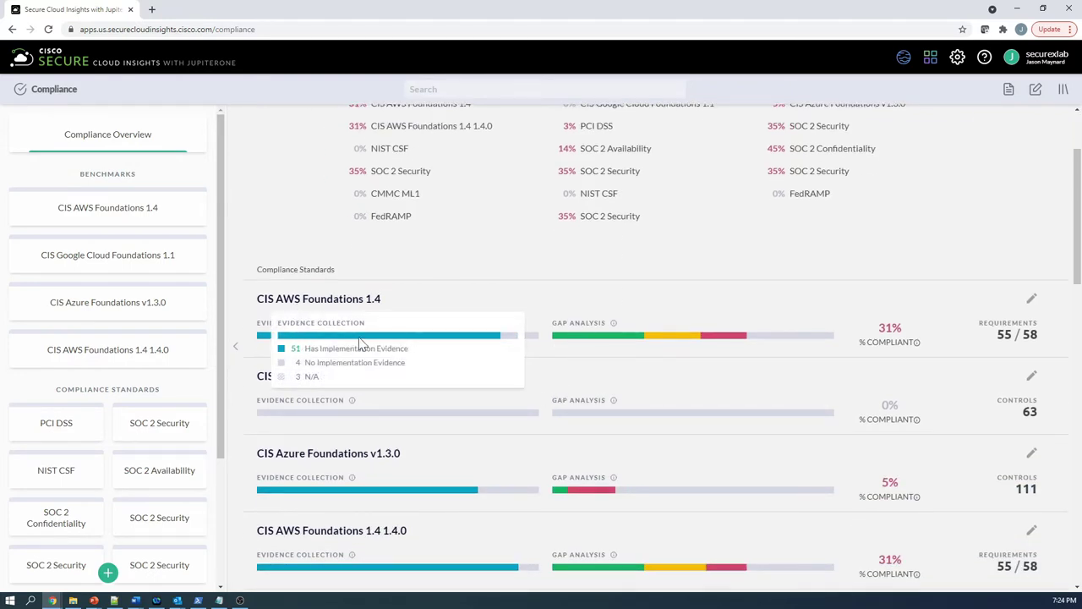
{"action": "mouse_move", "coordinate": [686, 337]}
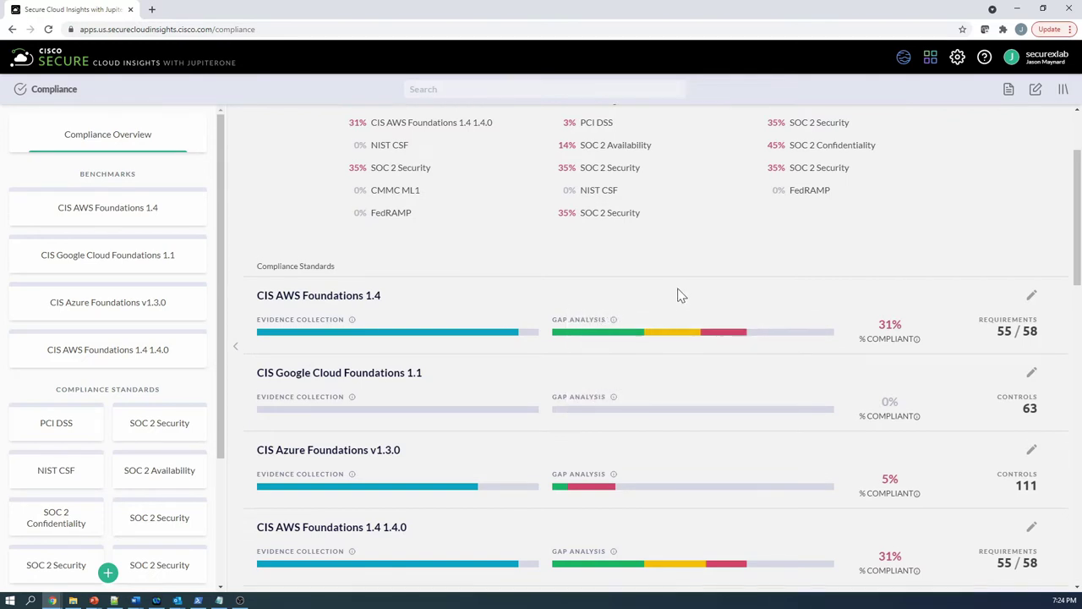
Review the policies, evidence collection and gap analysis bars of the remaining compliance standards, from CIS Google Cloud Foundations 1.1 to FedRAMP.
{"action": "scroll", "coordinate": [680, 296], "scroll_direction": "down", "scroll_amount": 1}
{"action": "scroll", "coordinate": [681, 295], "scroll_direction": "down", "scroll_amount": 3}
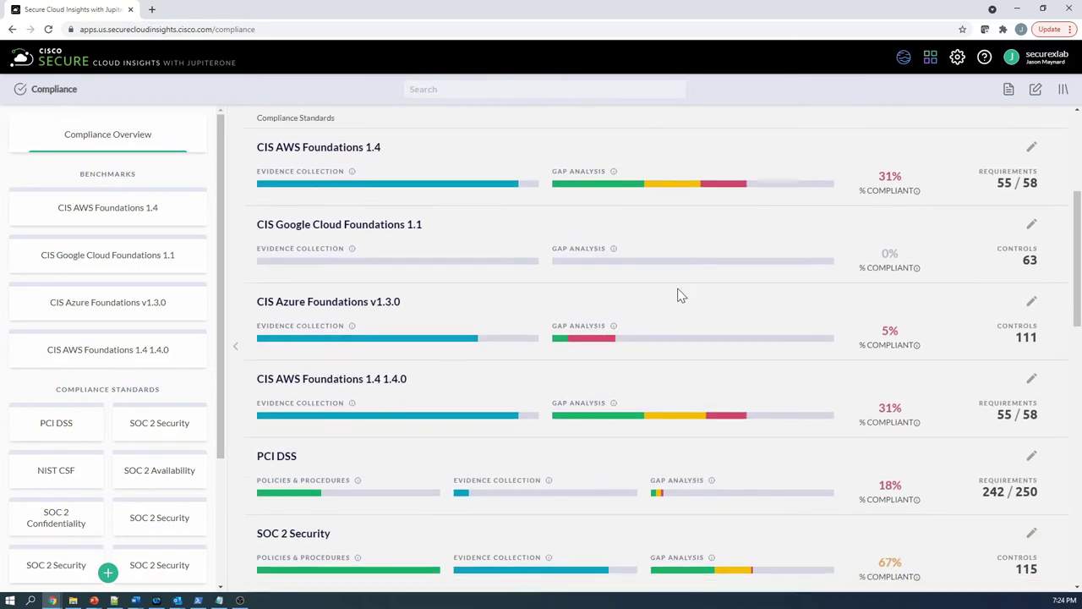
{"action": "scroll", "coordinate": [681, 296], "scroll_direction": "down", "scroll_amount": 3}
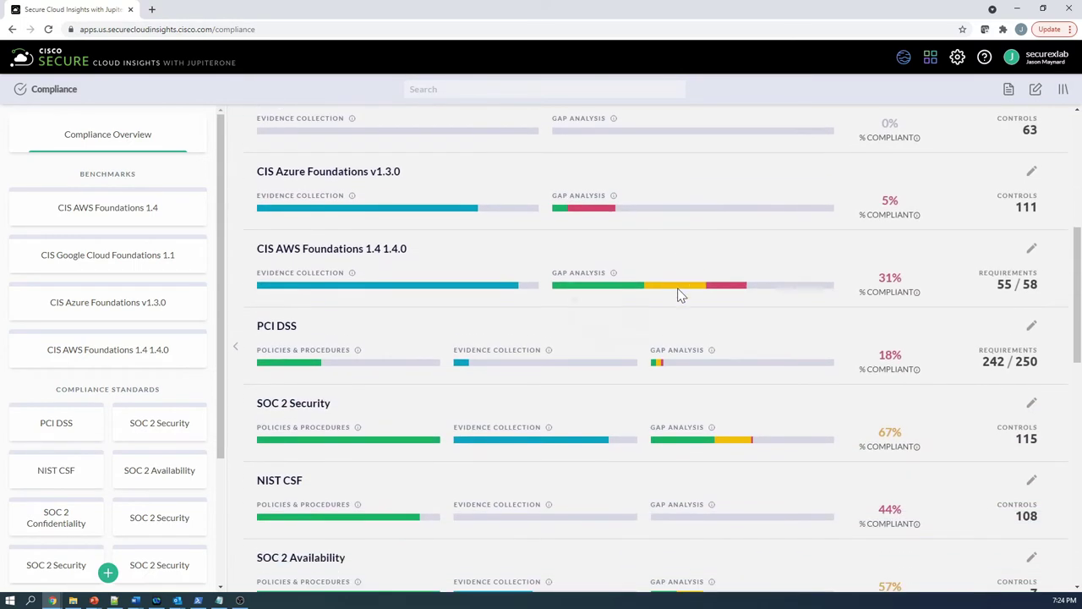
{"action": "mouse_move", "coordinate": [680, 295]}
{"action": "mouse_move", "coordinate": [485, 359]}
{"action": "scroll", "coordinate": [393, 490], "scroll_direction": "down", "scroll_amount": 3}
{"action": "scroll", "coordinate": [393, 497], "scroll_direction": "down", "scroll_amount": 5}
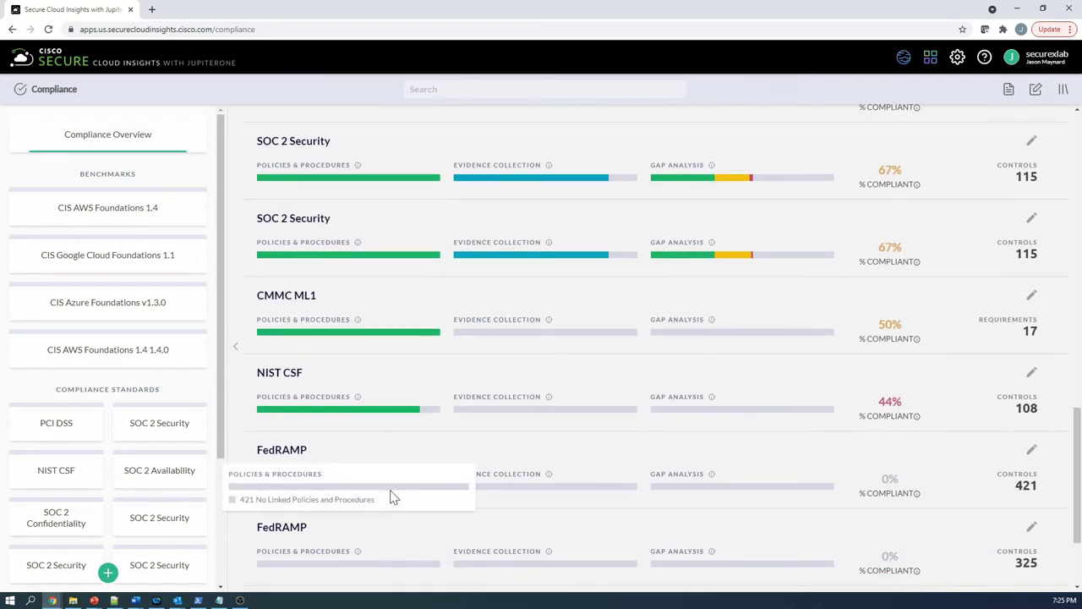
{"action": "scroll", "coordinate": [715, 257], "scroll_direction": "up", "scroll_amount": 5}
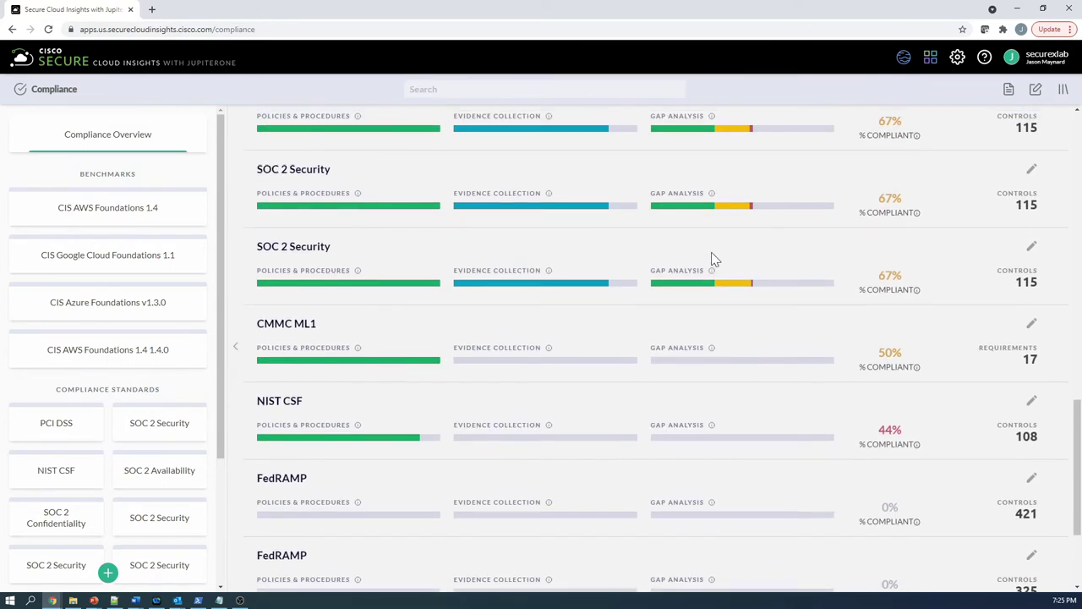
{"action": "scroll", "coordinate": [724, 250], "scroll_direction": "up", "scroll_amount": 10}
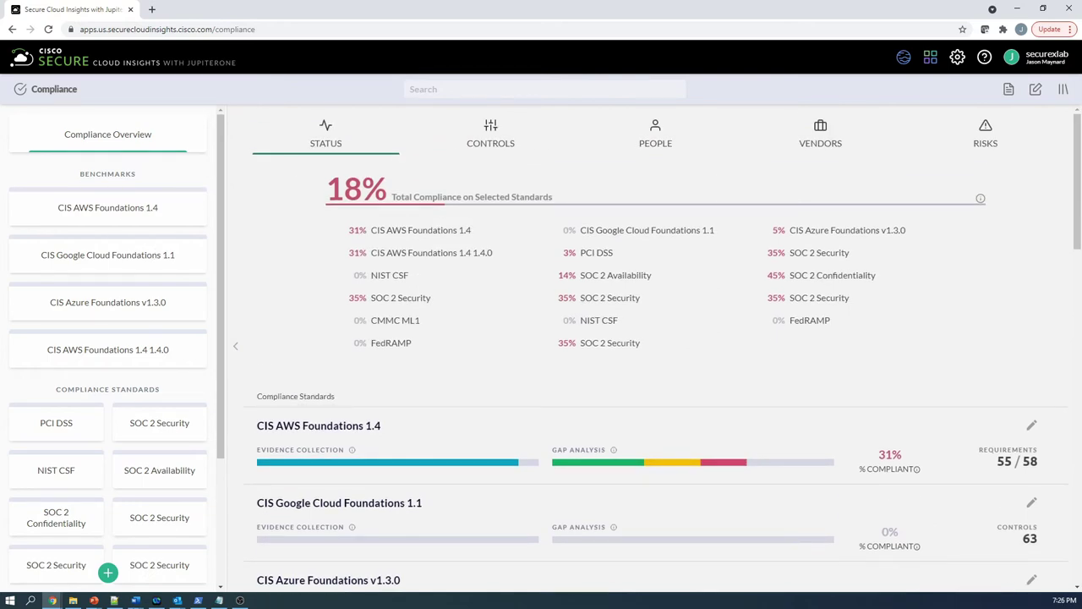
Add the NIST CSF v1.1 compliance framework from the starter configurations.
{"action": "left_click", "coordinate": [107, 574]}
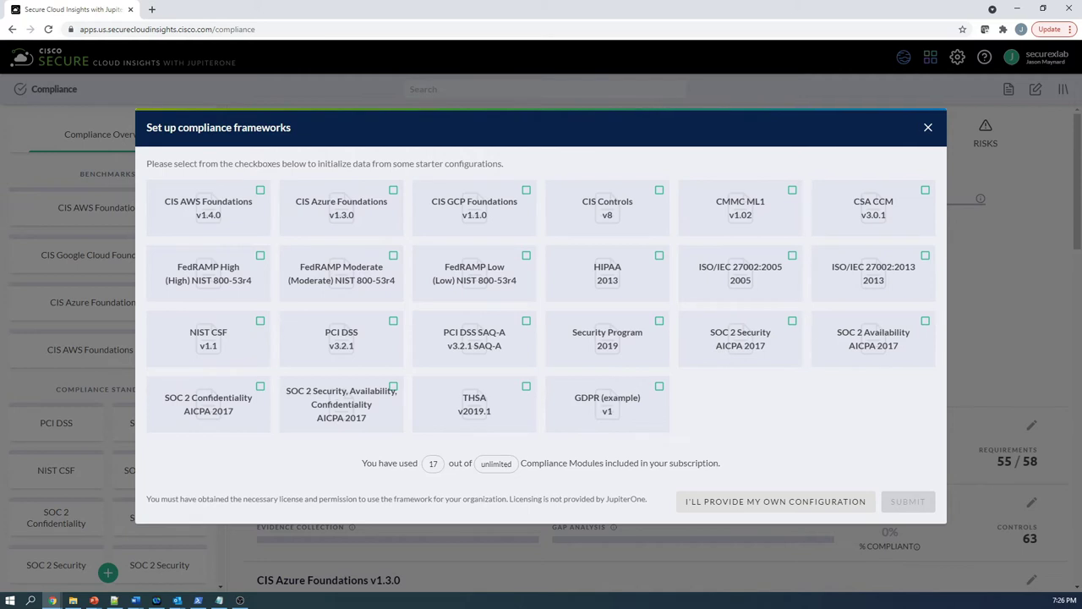
{"action": "left_click", "coordinate": [235, 344]}
{"action": "left_click", "coordinate": [908, 499]}
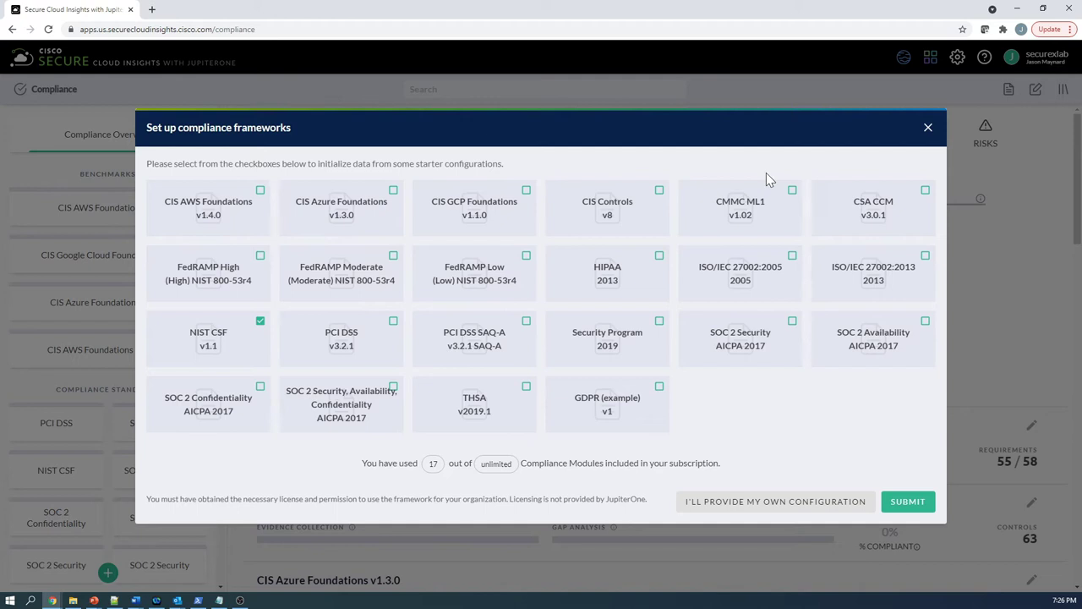
{"action": "left_click", "coordinate": [928, 127]}
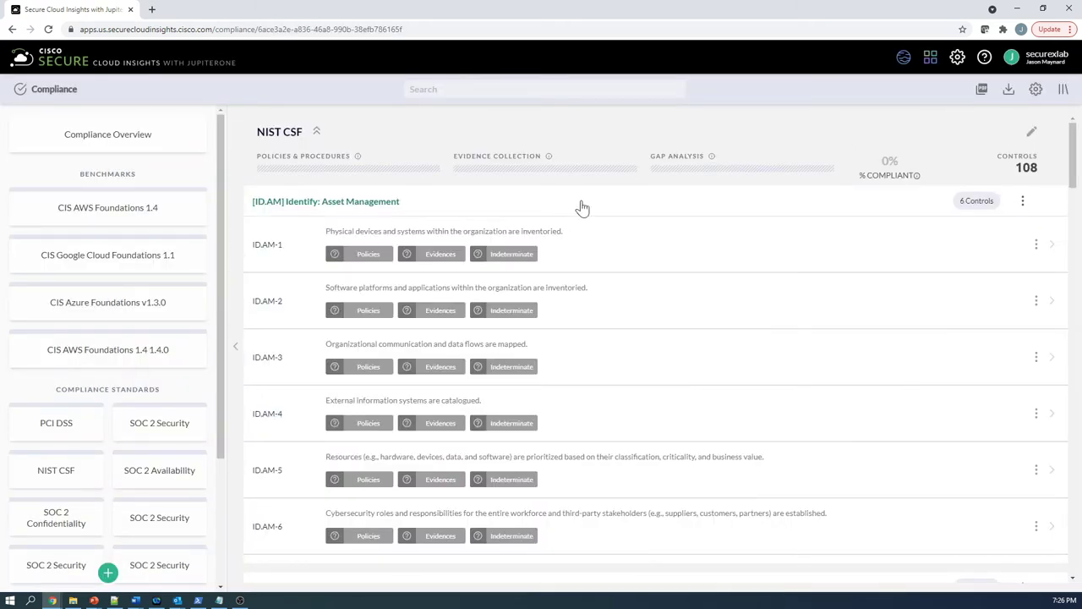
Review the NIST CSF Identify: Asset Management controls and return to the Compliance Overview.
{"action": "scroll", "coordinate": [623, 202], "scroll_direction": "down", "scroll_amount": 1}
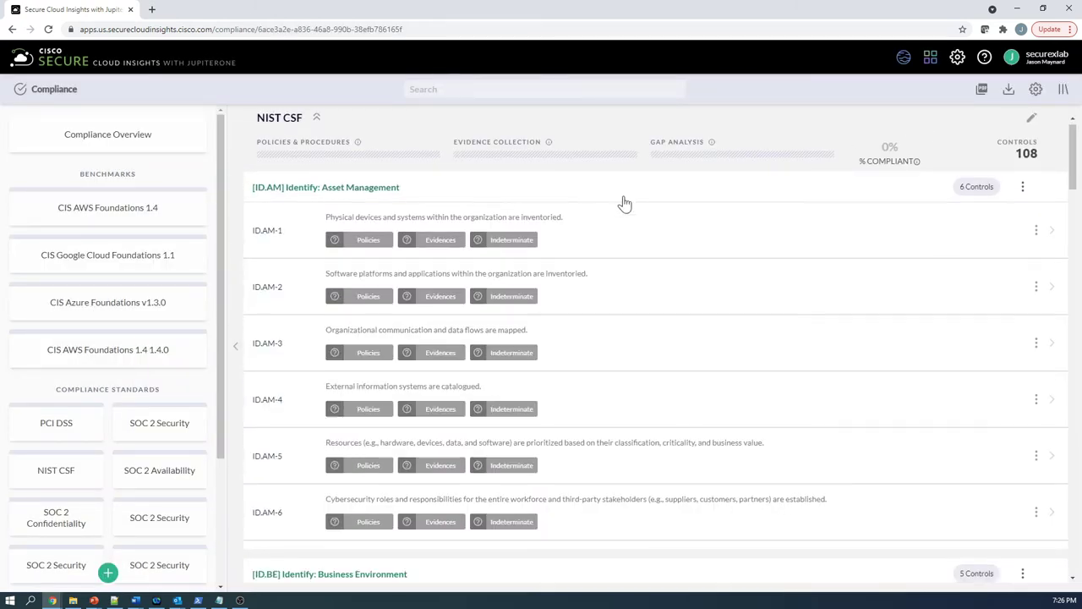
{"action": "scroll", "coordinate": [624, 202], "scroll_direction": "up", "scroll_amount": 1}
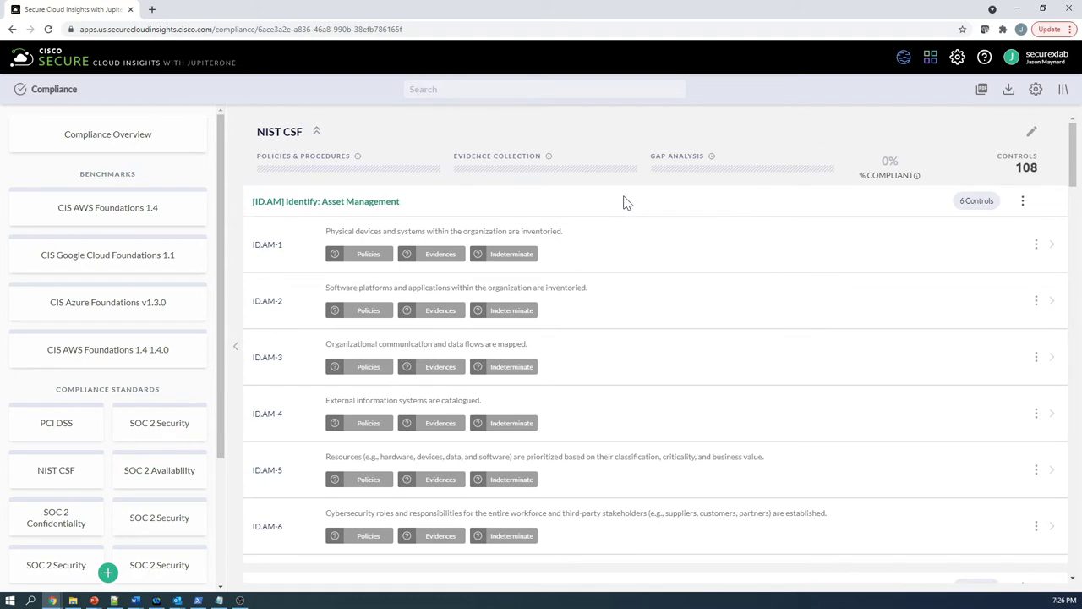
{"action": "left_click", "coordinate": [123, 146]}
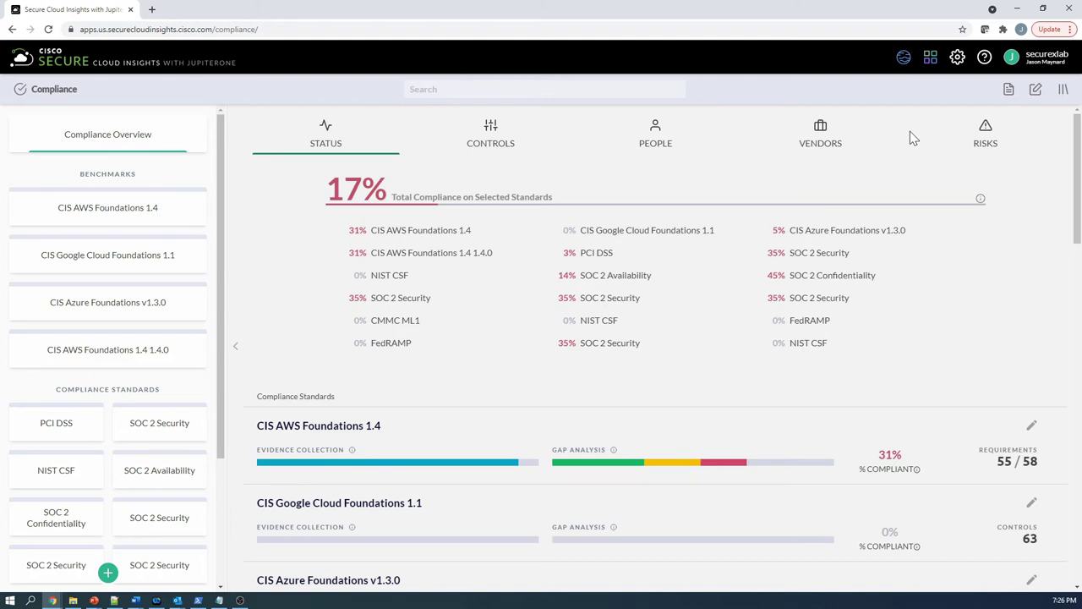
Open the Insights app and review the AWS account widgets on its Home Dashboard.
{"action": "left_click", "coordinate": [930, 61]}
{"action": "left_click", "coordinate": [993, 311]}
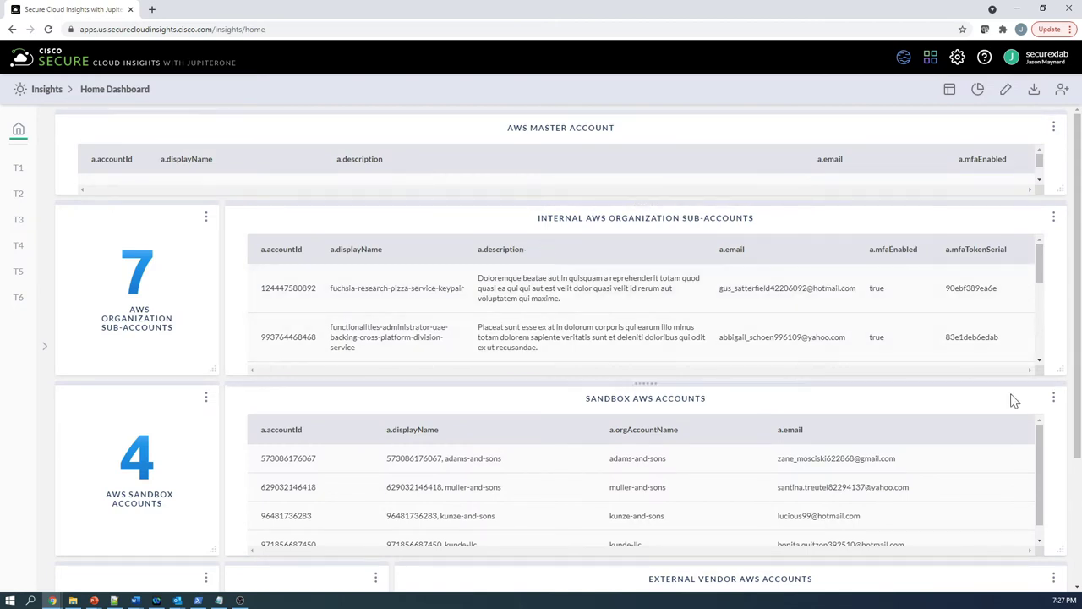
{"action": "scroll", "coordinate": [1073, 406], "scroll_direction": "down", "scroll_amount": 2}
{"action": "scroll", "coordinate": [1074, 406], "scroll_direction": "down", "scroll_amount": 1}
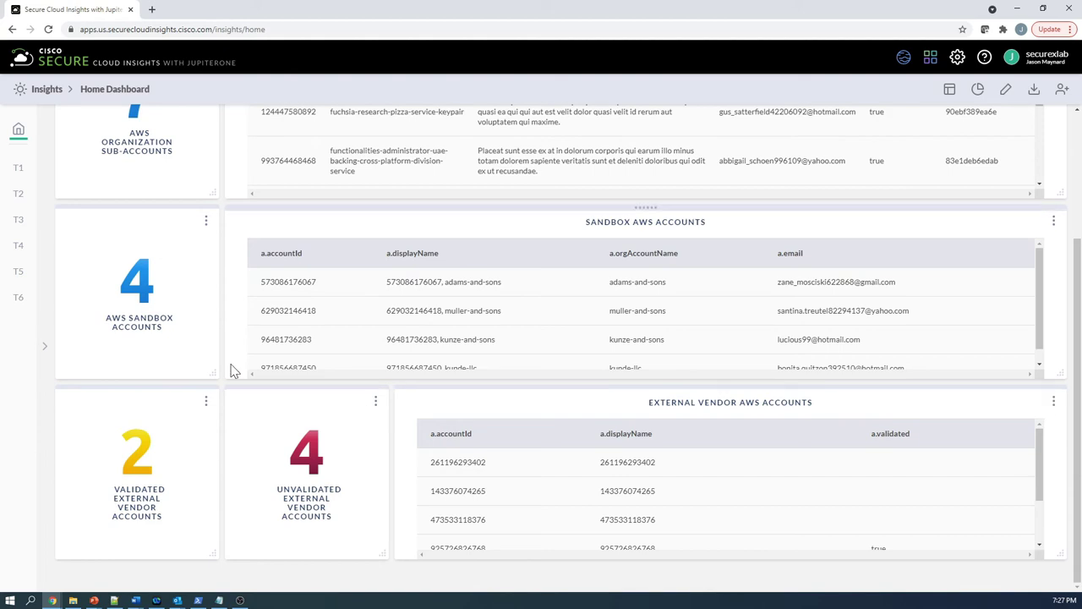
Open the AWS S3 Security team dashboard and examine the per-account breakdown of S3 buckets without SecureTransport enabled.
{"action": "left_click", "coordinate": [17, 247]}
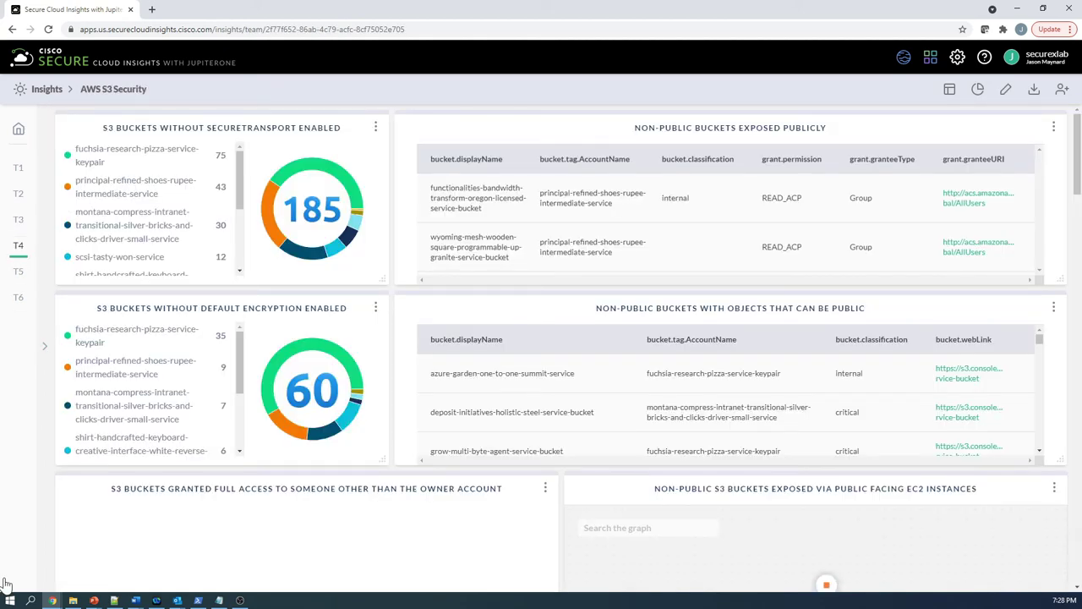
{"action": "mouse_move", "coordinate": [311, 260]}
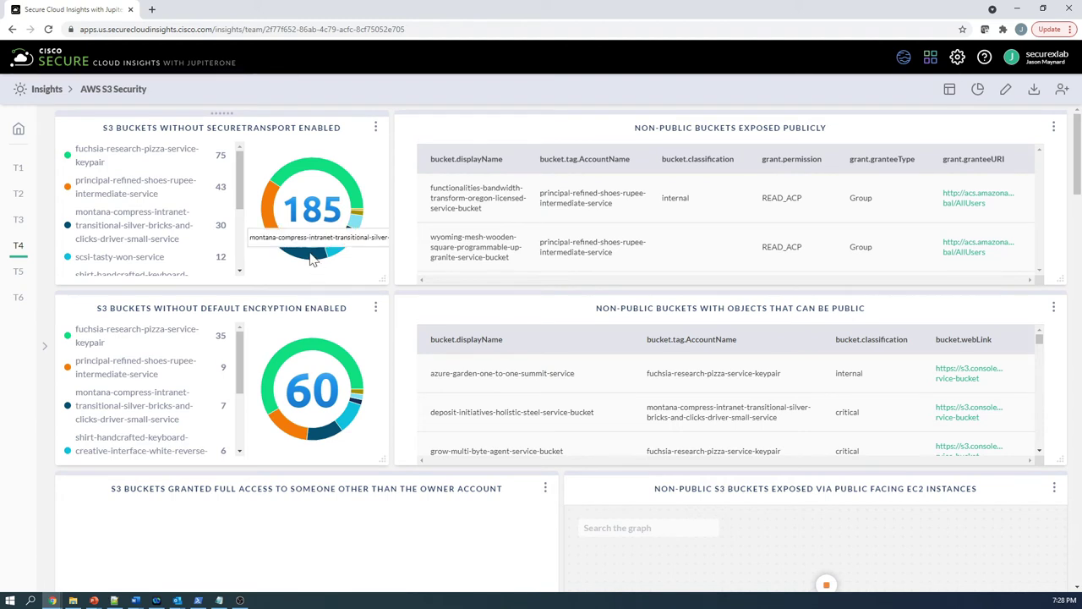
{"action": "mouse_move", "coordinate": [272, 213]}
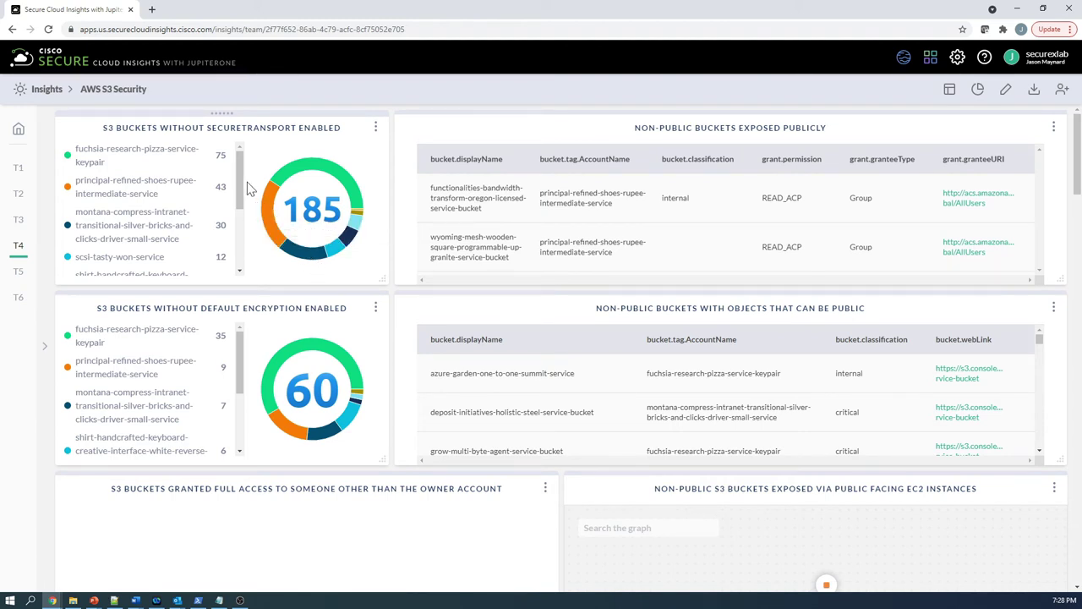
{"action": "left_click_drag", "start_coordinate": [237, 179], "coordinate": [261, 181]}
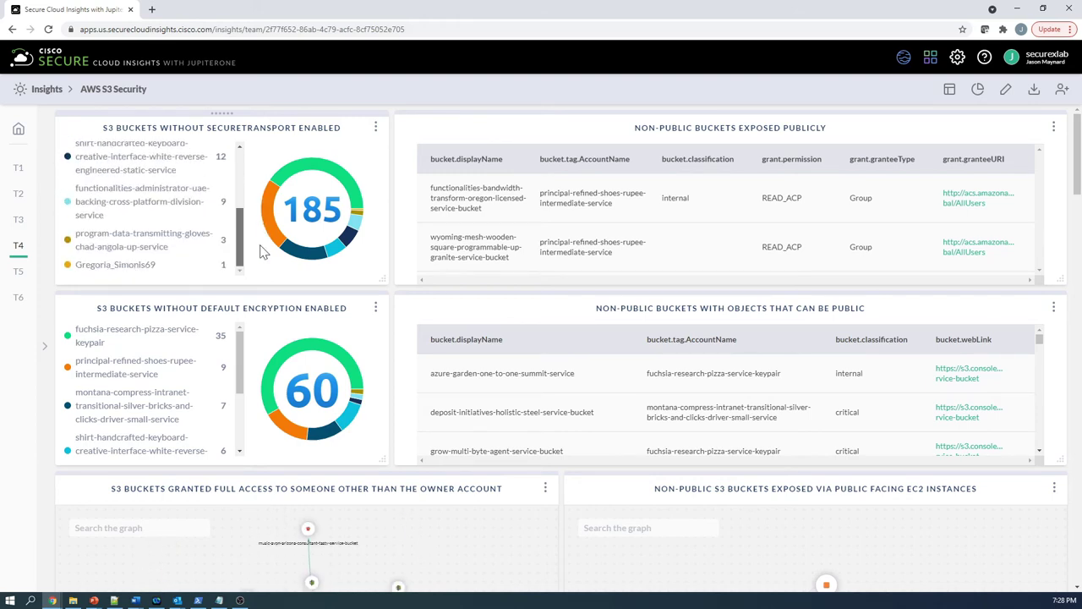
Spread out the IAM role, S3, i-0613d3de2dbbce070 and Internet nodes in the graph of non-public S3 buckets exposed via public facing EC2 instances.
{"action": "scroll", "coordinate": [404, 475], "scroll_direction": "down", "scroll_amount": 3}
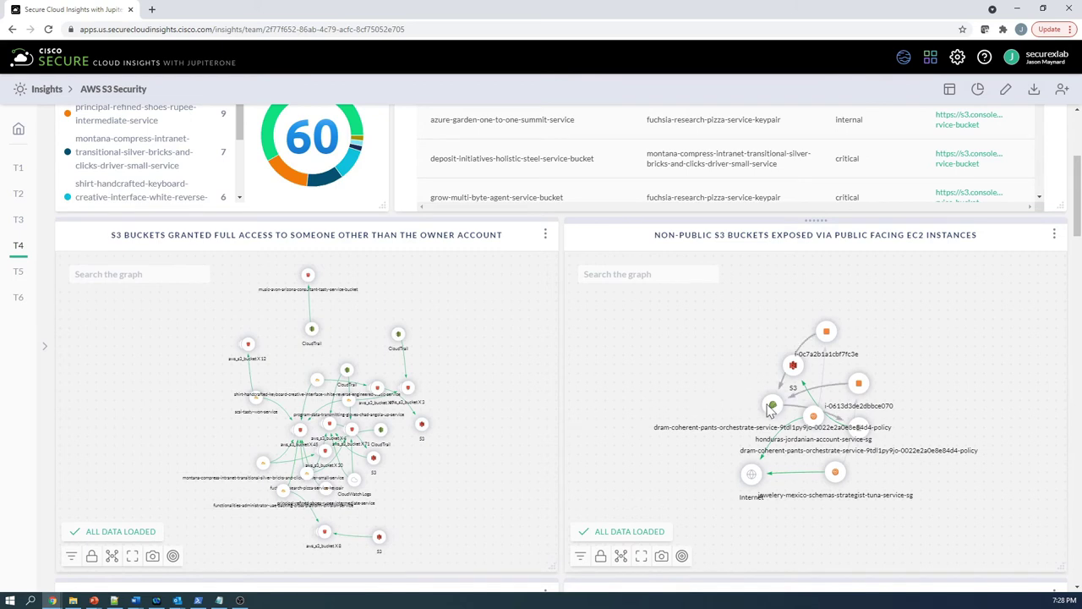
{"action": "left_click_drag", "start_coordinate": [773, 406], "coordinate": [723, 391]}
{"action": "left_click_drag", "start_coordinate": [799, 385], "coordinate": [947, 381]}
{"action": "left_click_drag", "start_coordinate": [861, 388], "coordinate": [894, 372]}
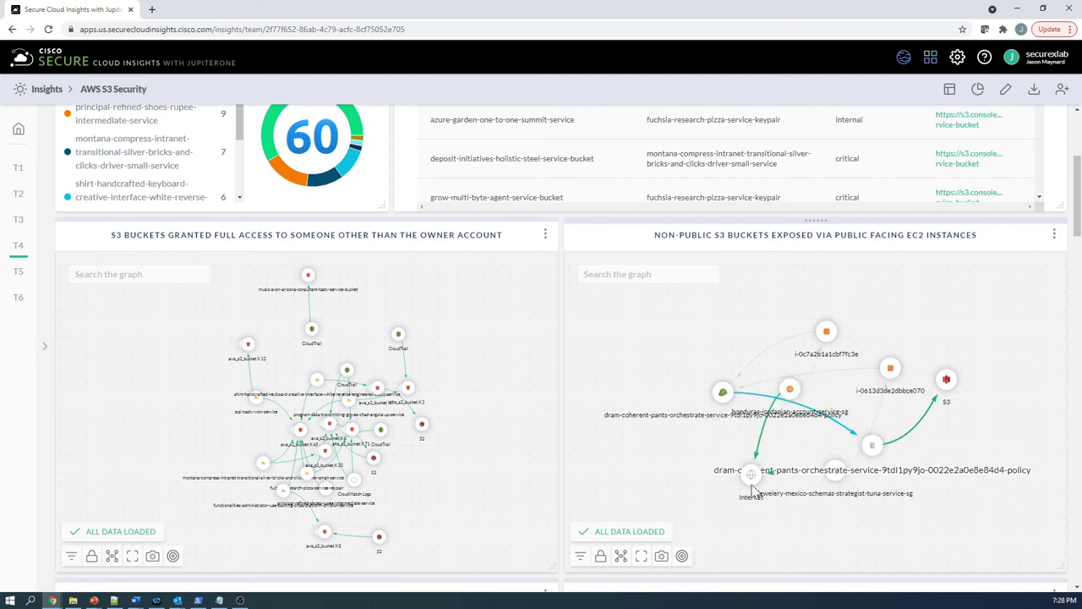
{"action": "left_click_drag", "start_coordinate": [751, 474], "coordinate": [704, 495]}
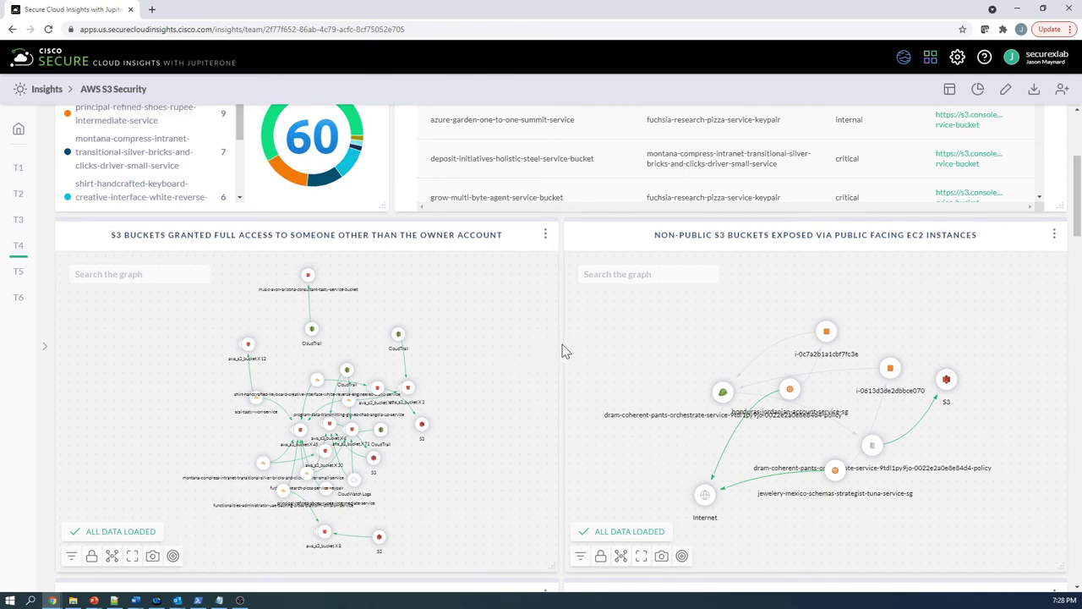
Look over the remaining S3 graphs, the dashboard's layout options and the Add Chart form, leaving without adding a chart.
{"action": "scroll", "coordinate": [565, 351], "scroll_direction": "down", "scroll_amount": 3}
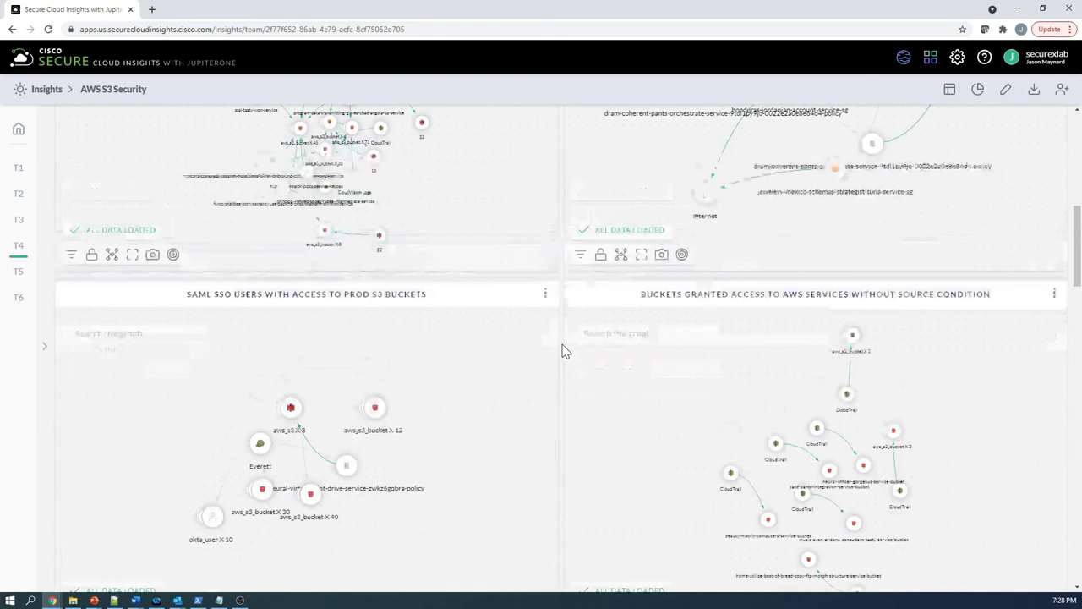
{"action": "scroll", "coordinate": [564, 351], "scroll_direction": "up", "scroll_amount": 6}
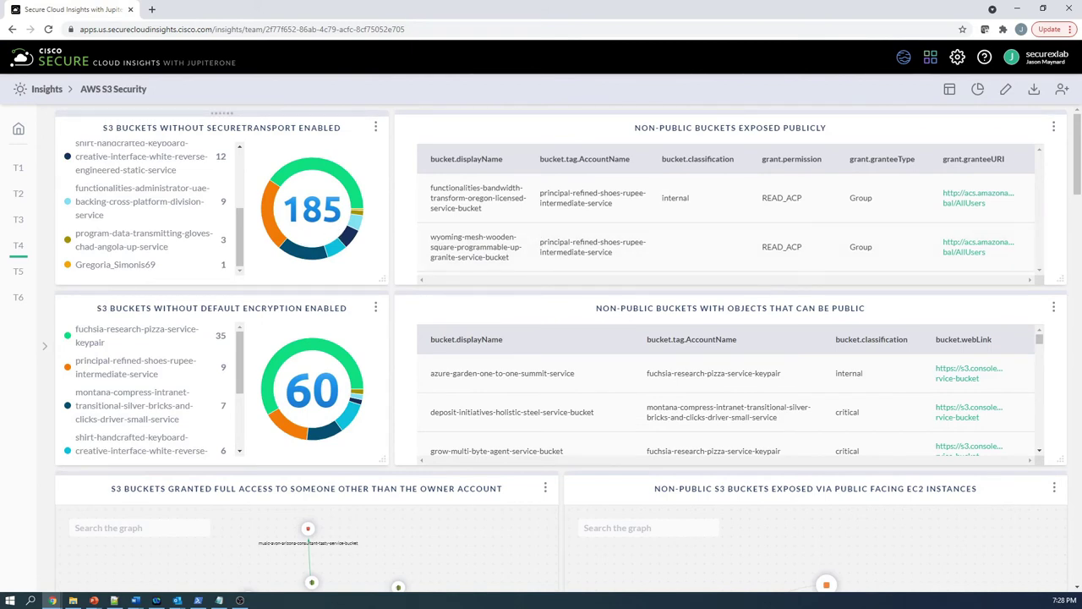
{"action": "left_click", "coordinate": [950, 89]}
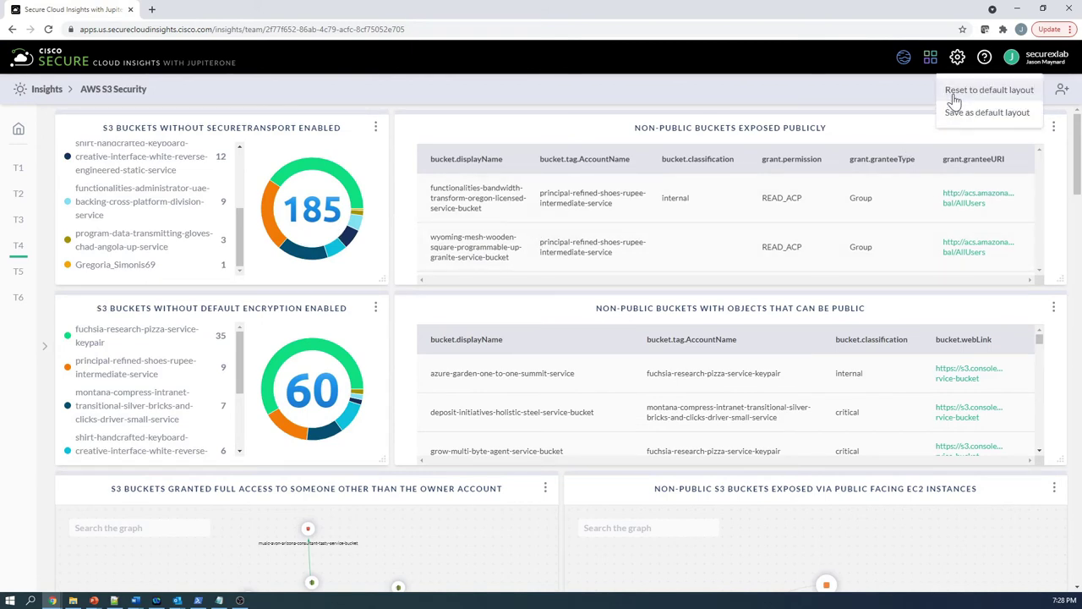
{"action": "left_click", "coordinate": [896, 87]}
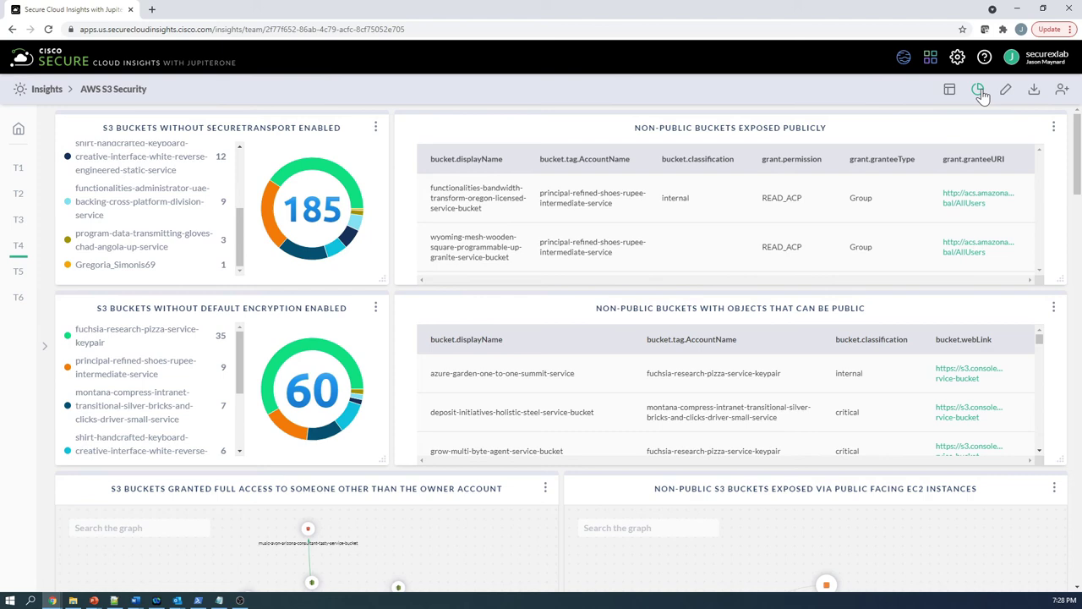
{"action": "left_click", "coordinate": [979, 90]}
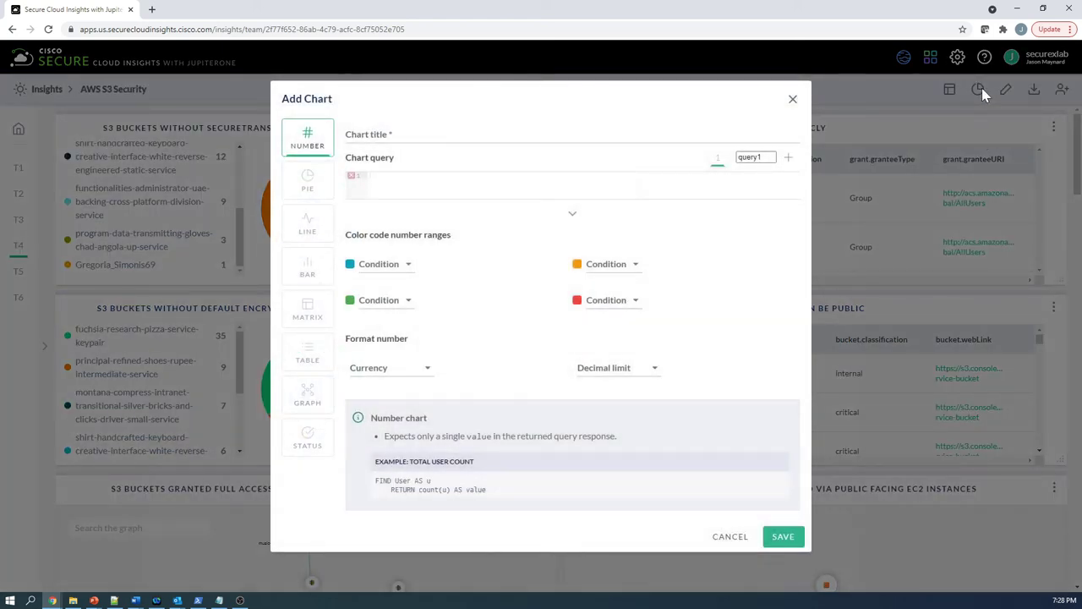
{"action": "left_click", "coordinate": [793, 101]}
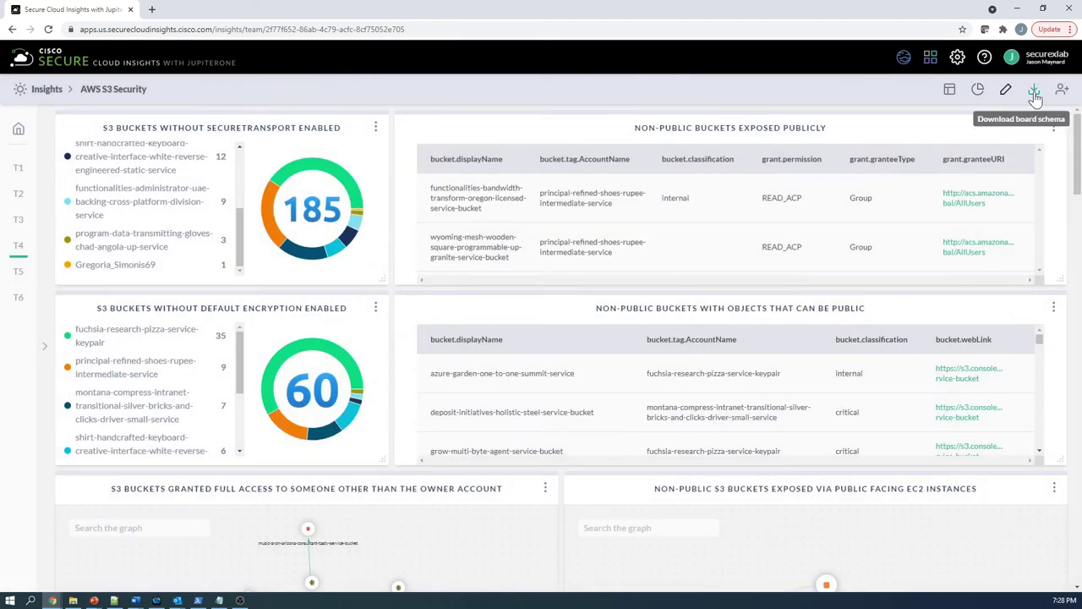